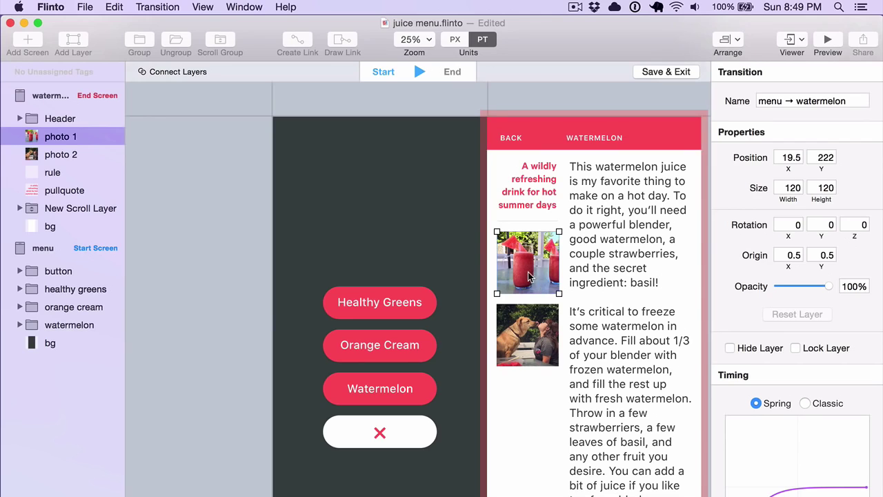
In the start state, move photo 1 to about 108, 152 and photo 2 to about 135, 432, and rotate photo 1 about 91°
drag(529, 276, 572, 240)
drag(532, 333, 589, 372)
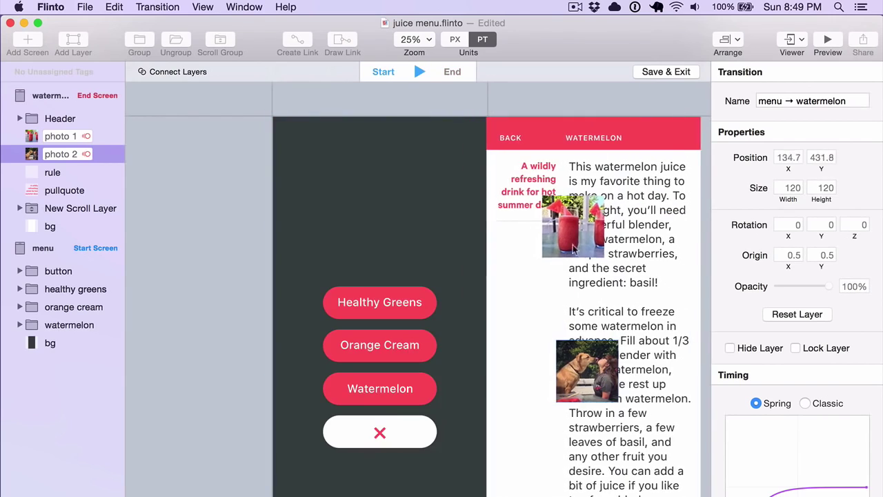
click(588, 229)
drag(543, 257, 375, 371)
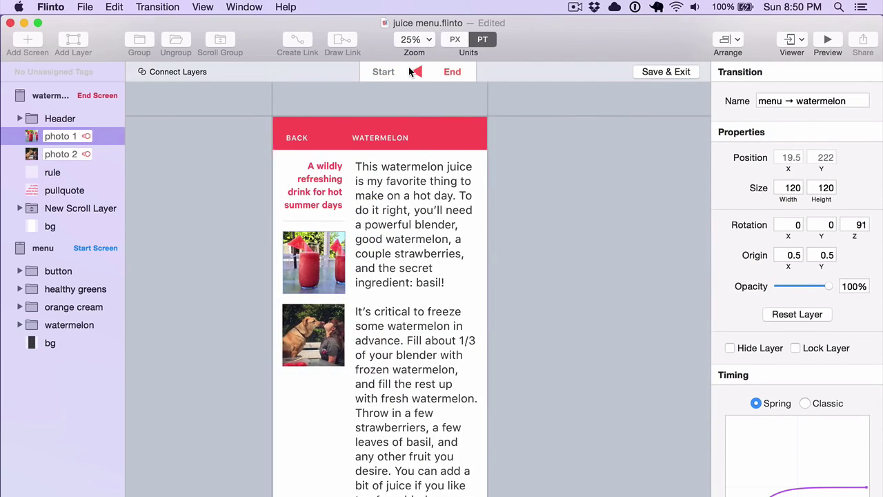
click(432, 71)
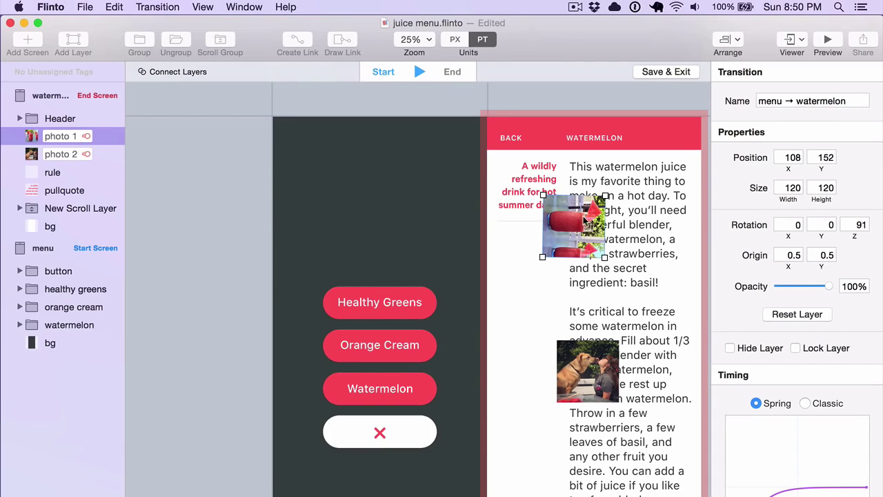
Reset the photo 1 and photo 2 layers to their original placement
click(806, 315)
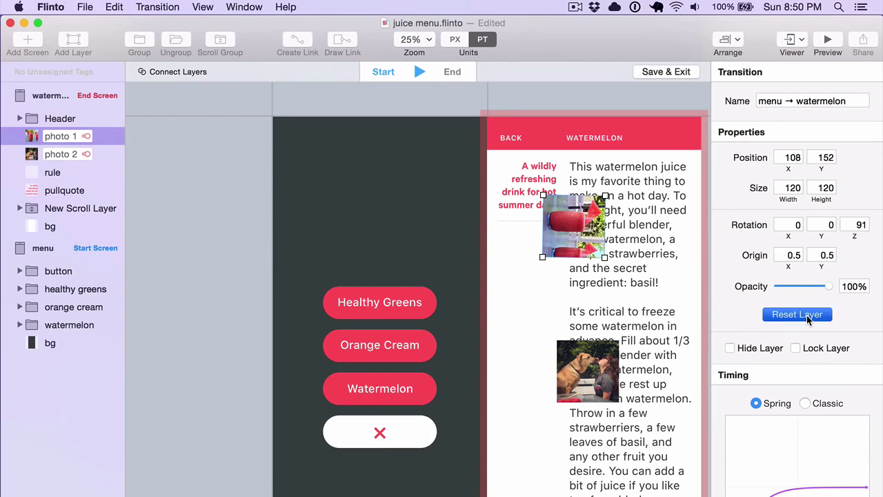
click(576, 370)
click(795, 314)
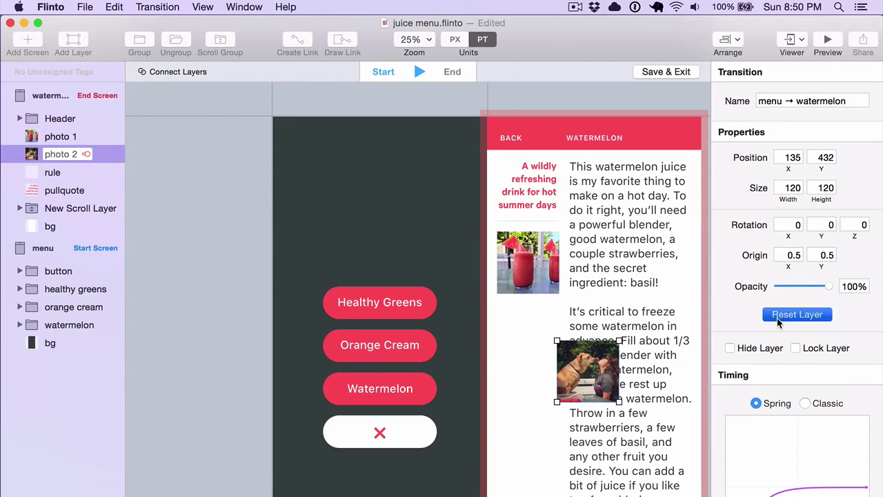
Show the transition's end state and hide the watermelon screen to reach the menu beneath it
click(583, 115)
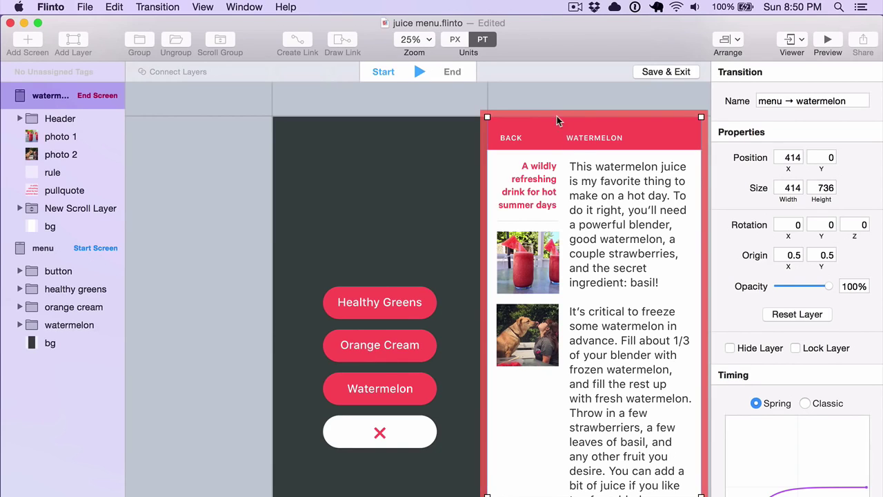
key(space)
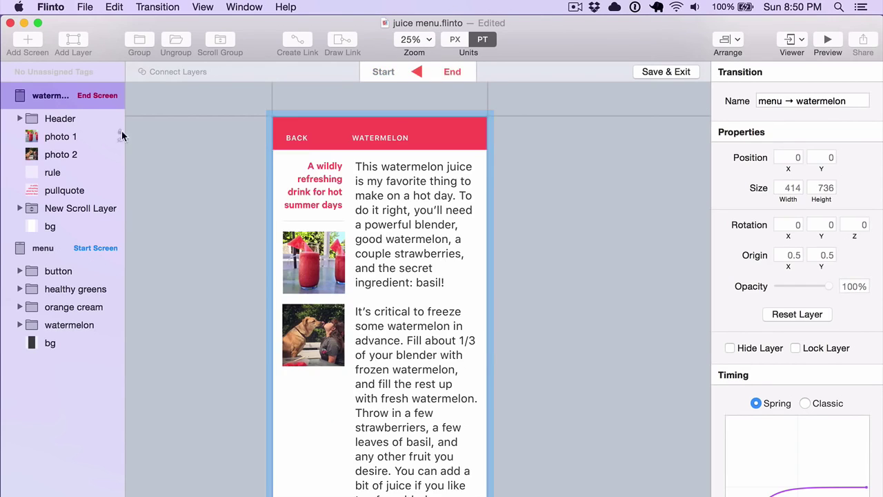
click(753, 353)
click(754, 353)
click(754, 353)
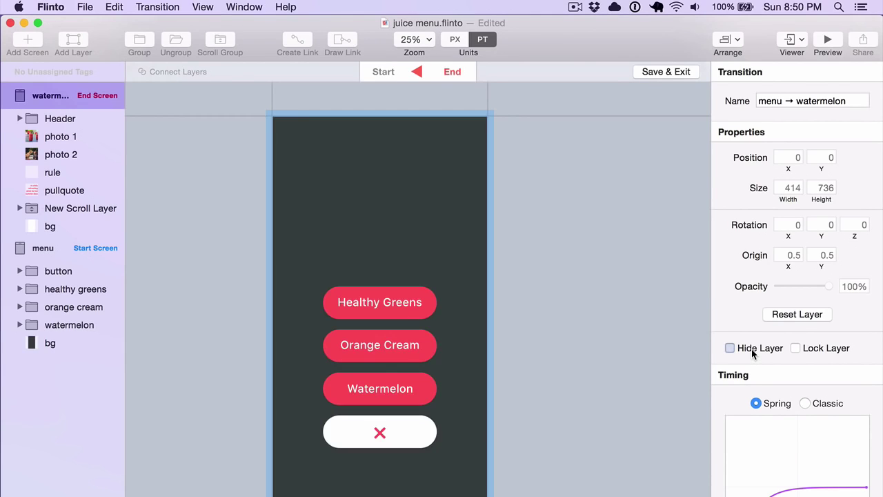
Move the four menu buttons off the screen's left edge to about X -258 in the end state, and unhide the watermelon screen
click(410, 311)
drag(407, 306, 224, 305)
drag(352, 345, 169, 343)
drag(382, 384, 197, 386)
drag(349, 430, 165, 437)
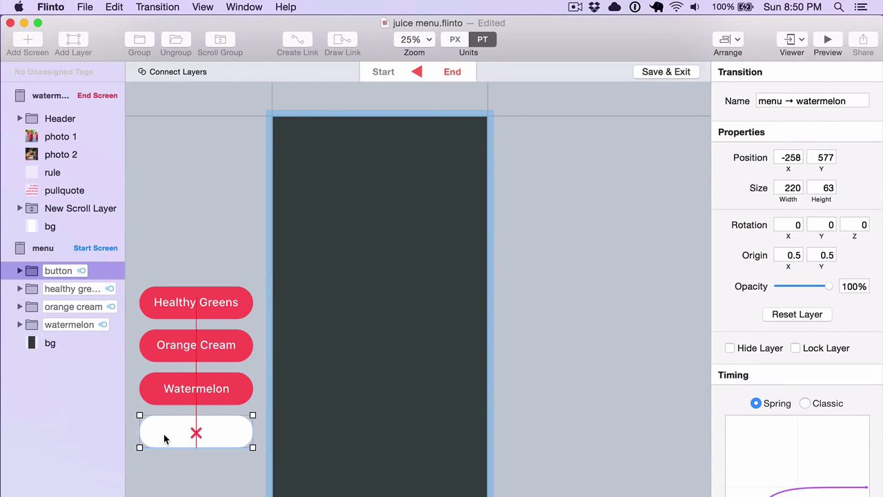
click(584, 274)
click(757, 348)
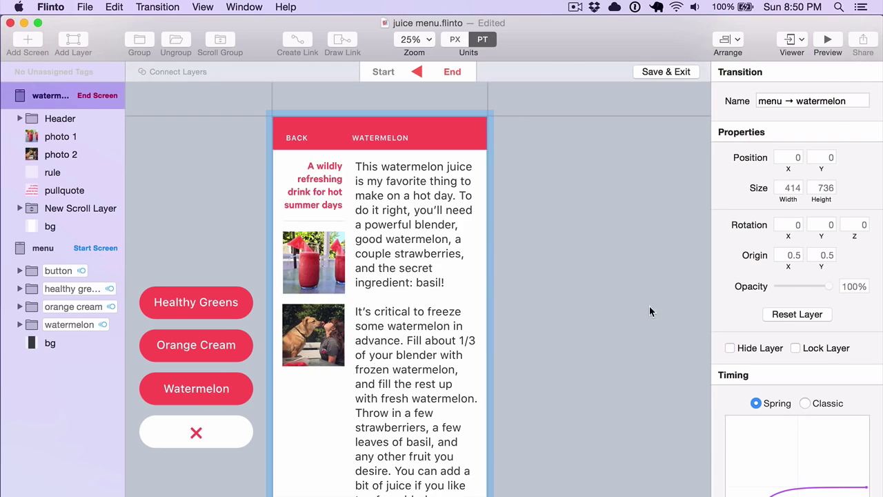
In the start state, place the watermelon screen directly beside the menu screen at X 414, Y 0
click(610, 300)
key(Tab)
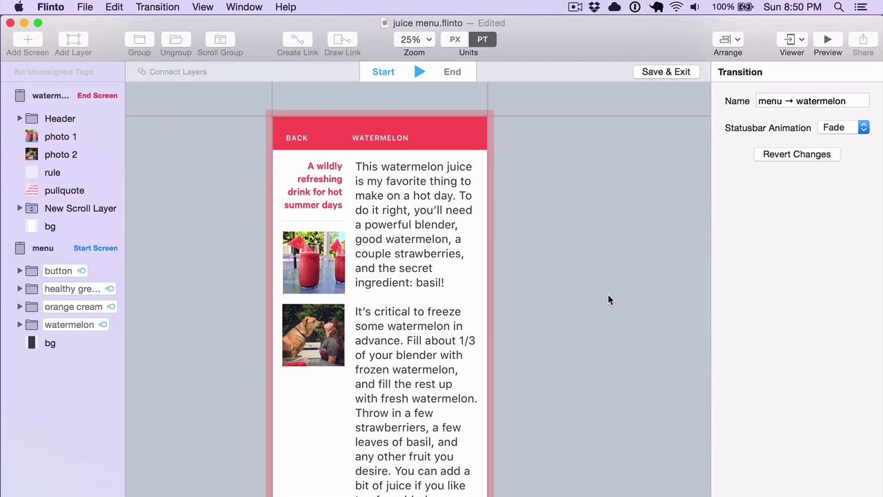
drag(369, 113, 581, 123)
key(Tab)
key(Tab)
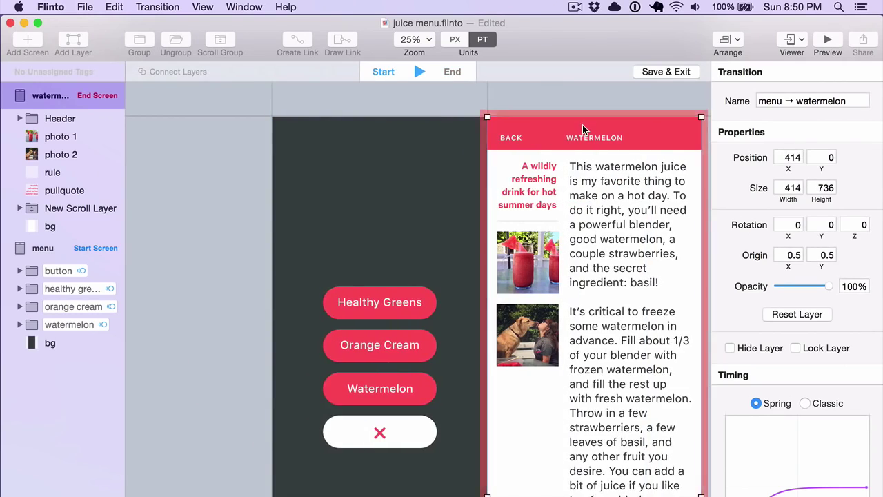
In the end state, stagger the Healthy Greens, Orange Cream and Watermelon buttons diagonally, each farther from the screen than the one below
key(Tab)
key(Tab)
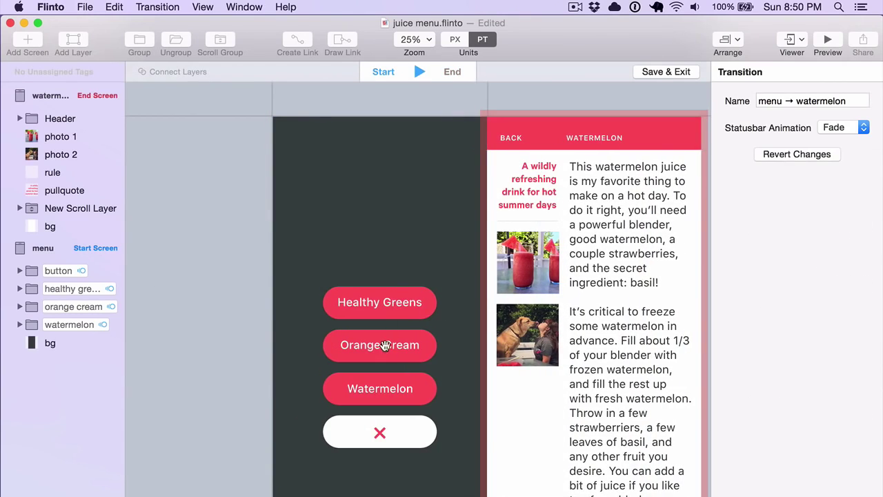
key(Tab)
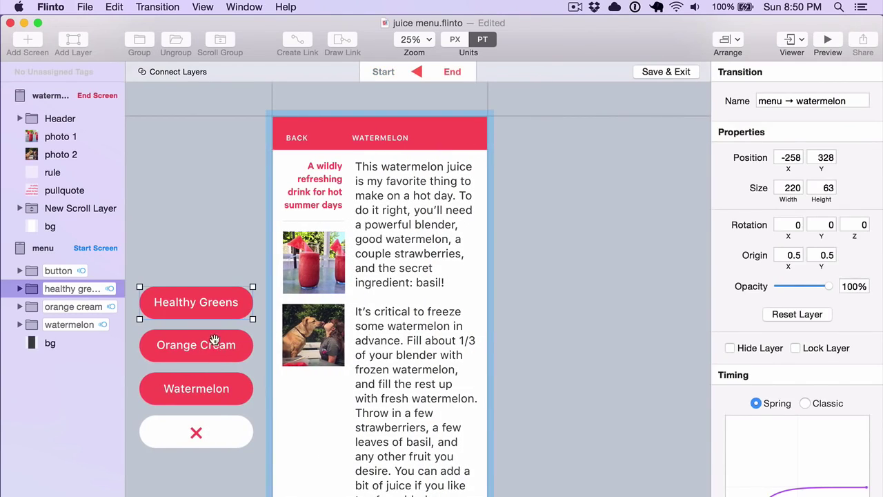
mouse_move(214, 340)
mouse_down()
mouse_move(378, 315)
mouse_move(274, 302)
mouse_up()
shift+click(365, 331)
drag(364, 331, 295, 331)
shift+click(366, 379)
drag(366, 379, 294, 384)
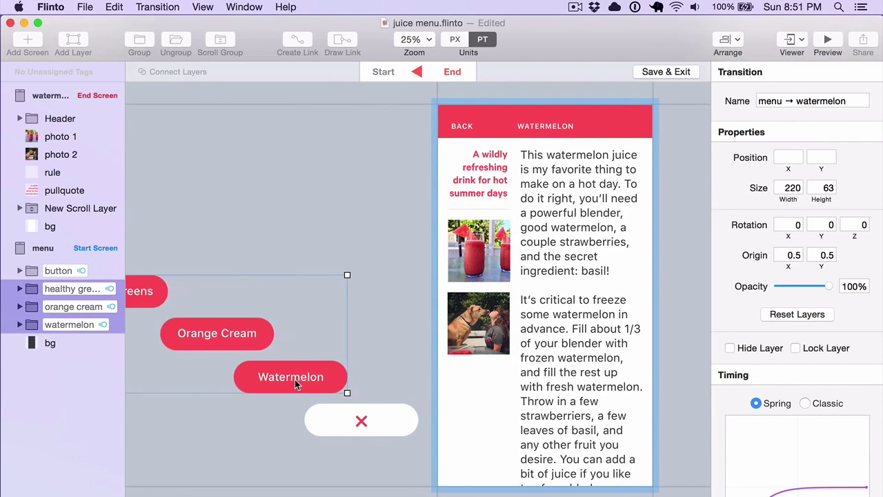
Play the transition between its start and end states to check the staggered button movement
key(Tab)
key(Tab)
key(Tab)
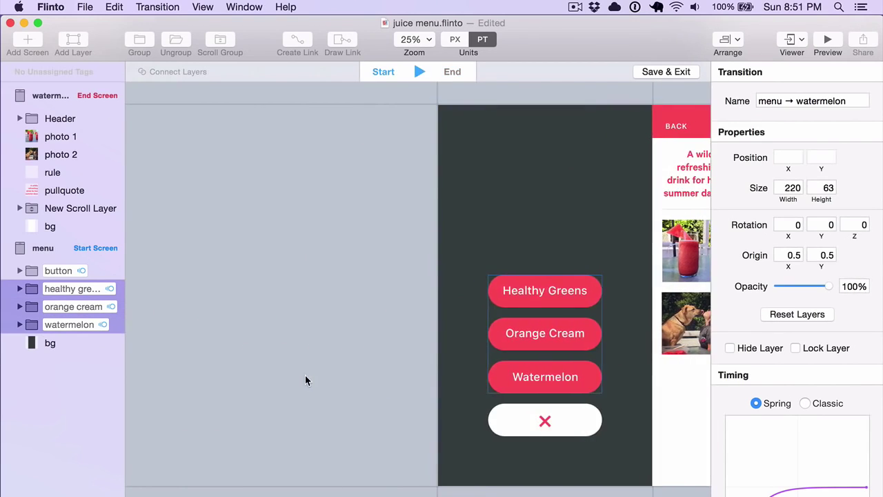
key(Tab)
Add a delay to the Watermelon button's animation and set the Orange Cream button's delay to 100 ms
scroll(282, 300, down, 2)
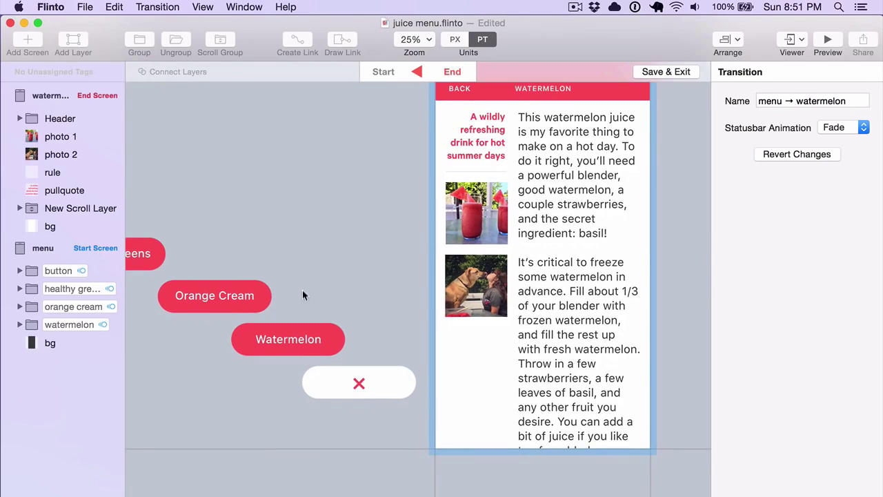
scroll(327, 302, right, 2)
click(270, 348)
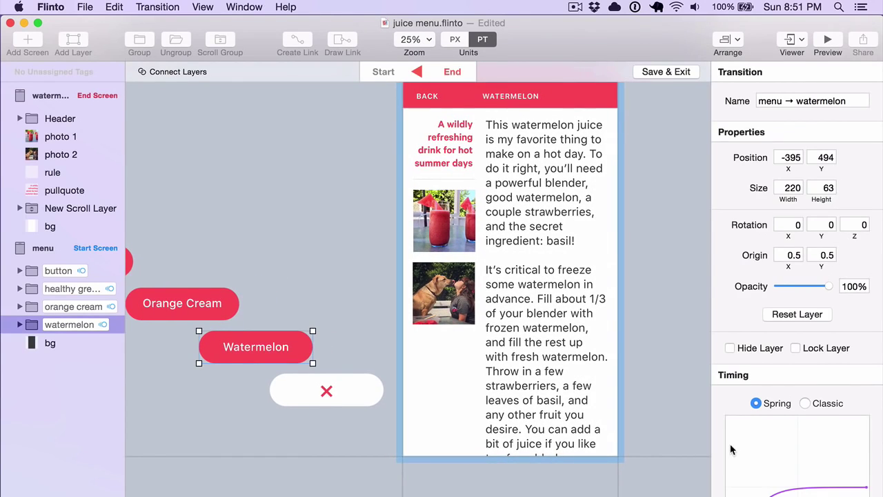
scroll(732, 450, down, 5)
click(827, 496)
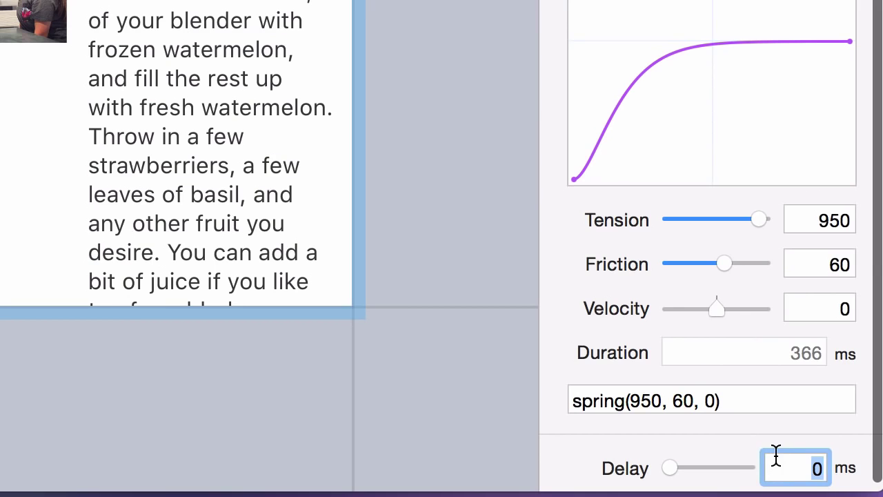
text(5)
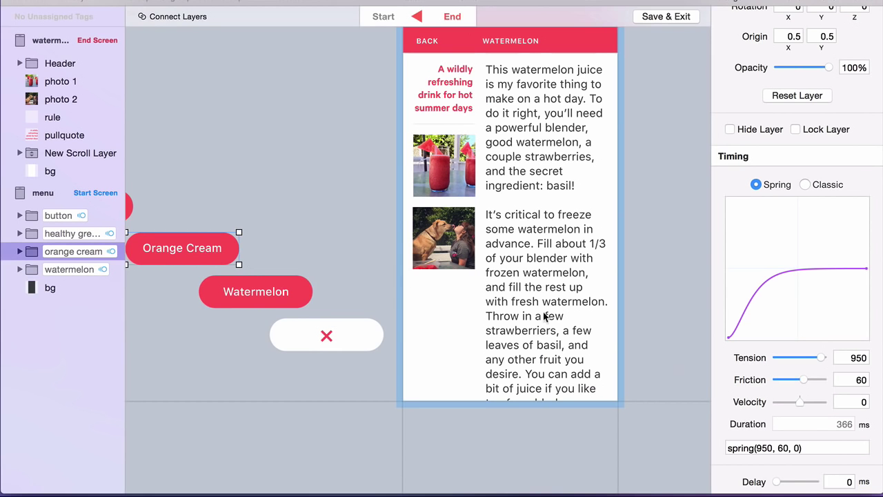
click(836, 479)
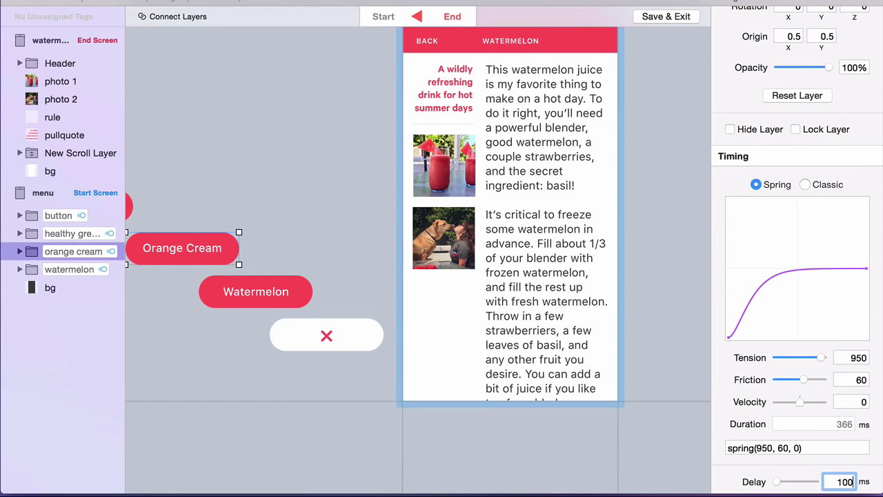
key(Return)
Set the Healthy Greens button's animation delay to 150 ms
click(242, 187)
scroll(262, 197, left, 4)
click(257, 206)
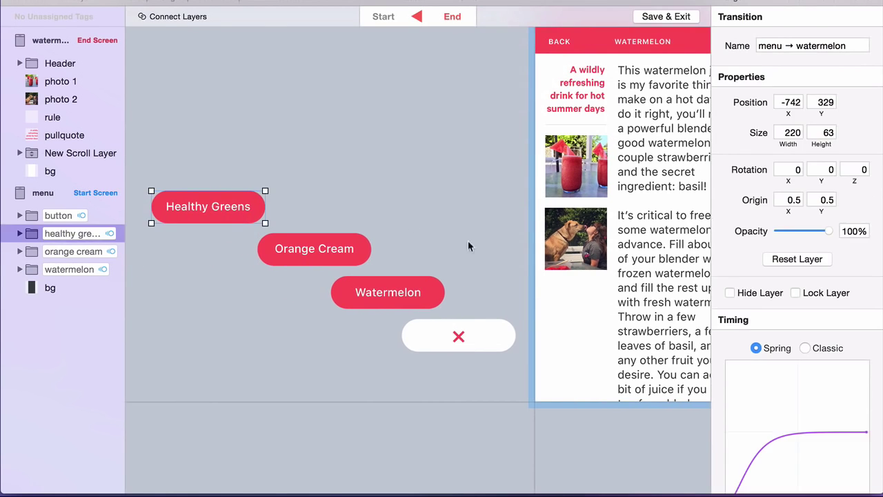
scroll(812, 418, down, 5)
click(839, 477)
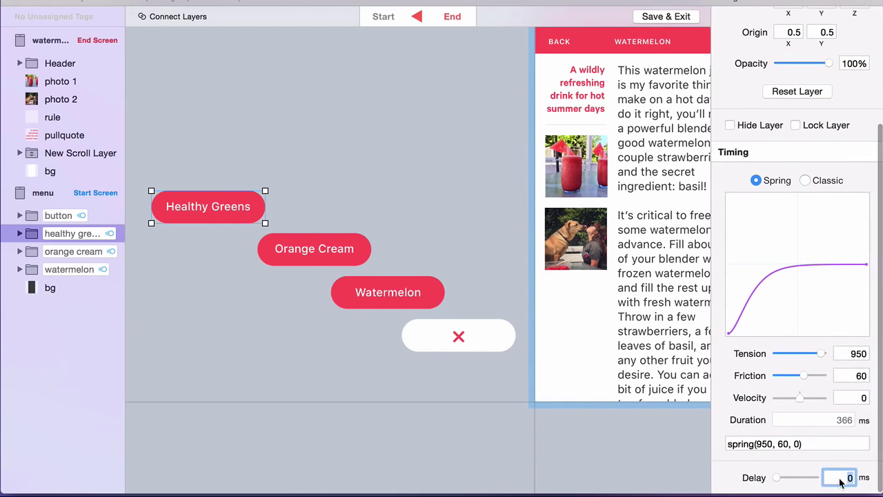
text(150)
key(Return)
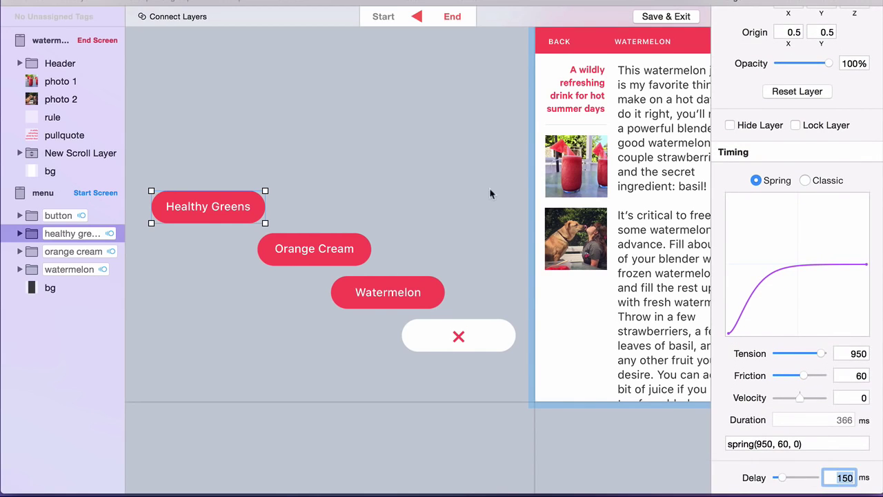
click(431, 176)
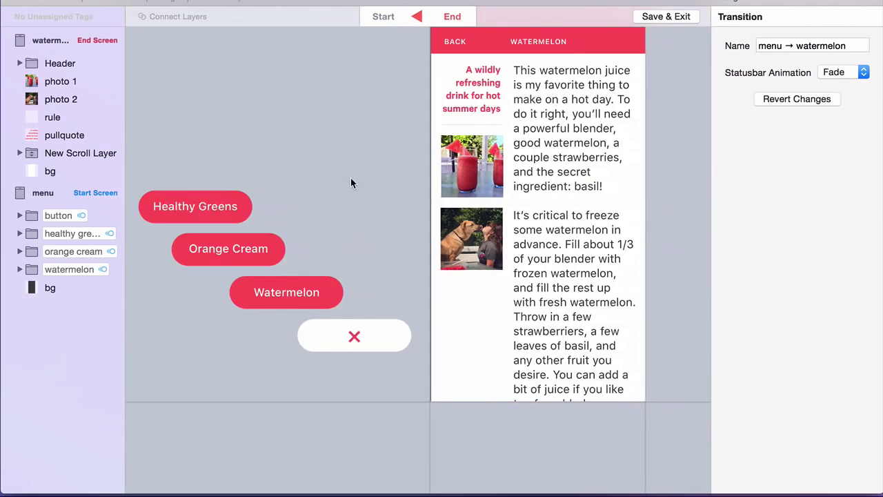
Line up the Healthy Greens, Orange Cream and Watermelon buttons in one column above the white X button, outside the end screen
click(235, 204)
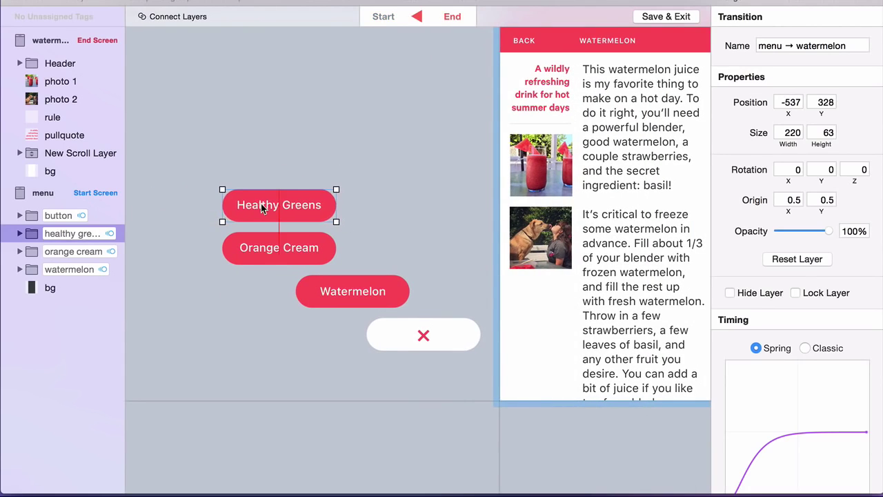
shift+click(256, 257)
drag(257, 257, 329, 257)
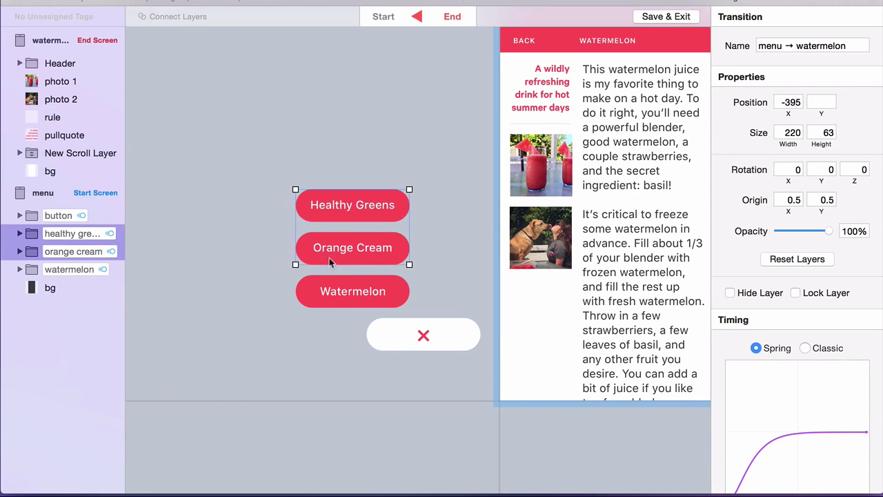
shift+click(329, 292)
drag(330, 293, 394, 292)
click(261, 268)
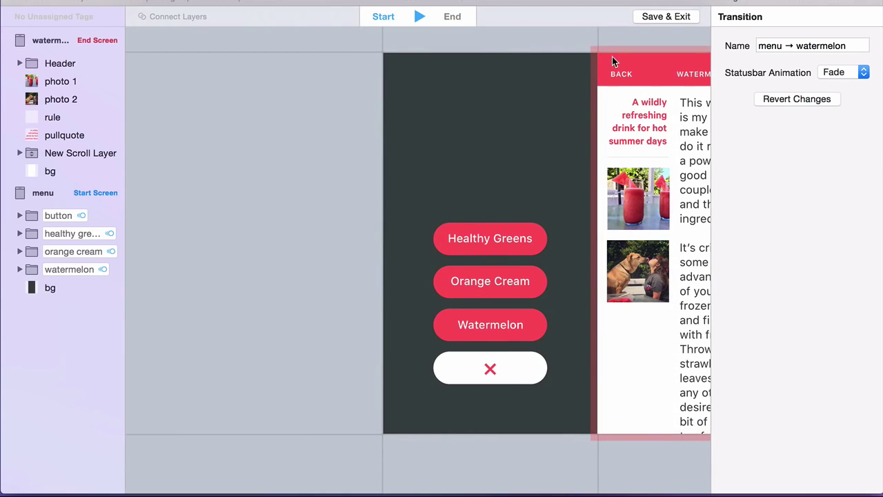
Set the watermelon screen's animation delay to 200 ms
click(612, 61)
scroll(739, 290, down, 5)
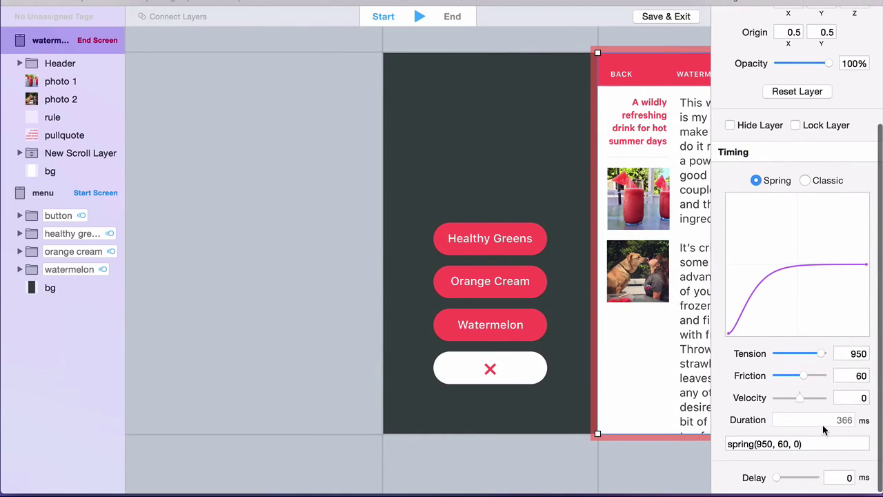
drag(777, 478, 784, 482)
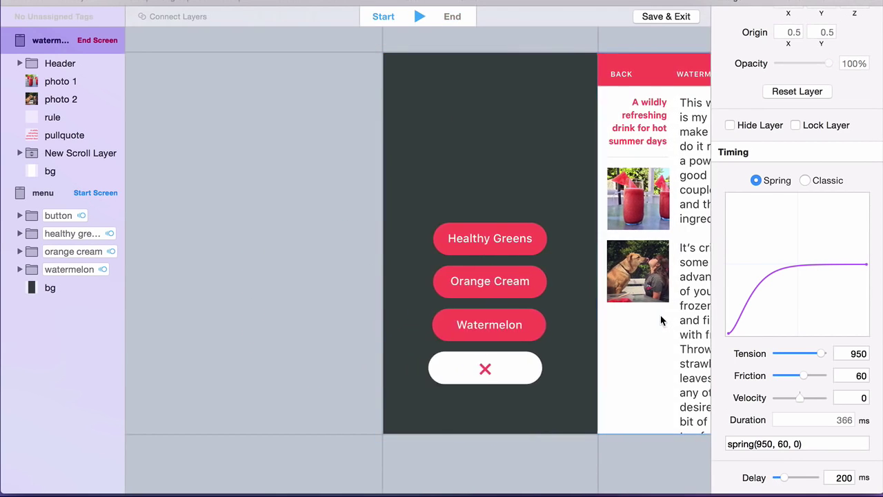
Try Classic timing on the four menu buttons with the curve shaped to about bezier(0.42, 0, 0.87, 0.24)
drag(271, 205, 310, 371)
scroll(780, 338, down, 5)
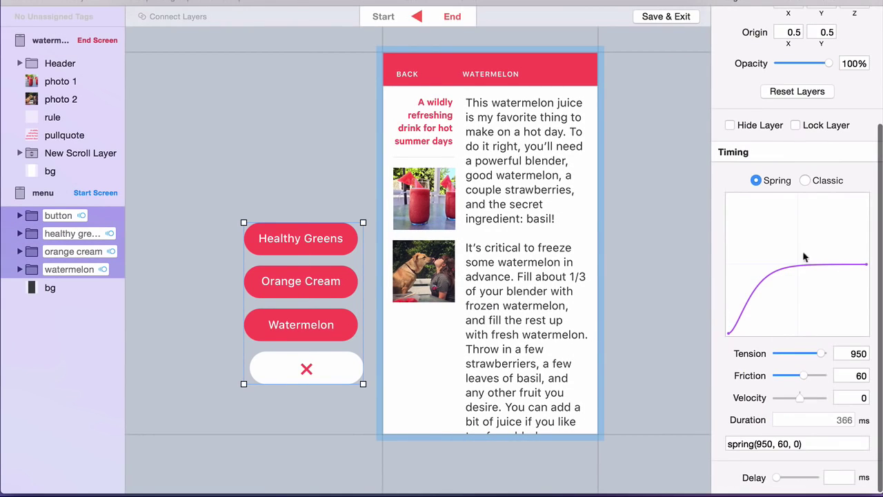
scroll(804, 180, up, 2)
click(805, 231)
drag(809, 246, 849, 354)
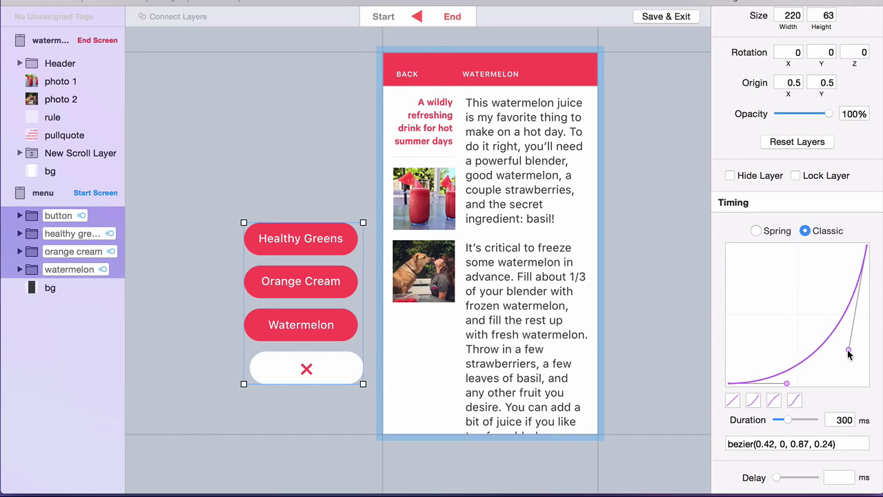
Switch the four menu buttons' timing to Spring and lower the spring tension
click(772, 233)
drag(824, 409, 783, 429)
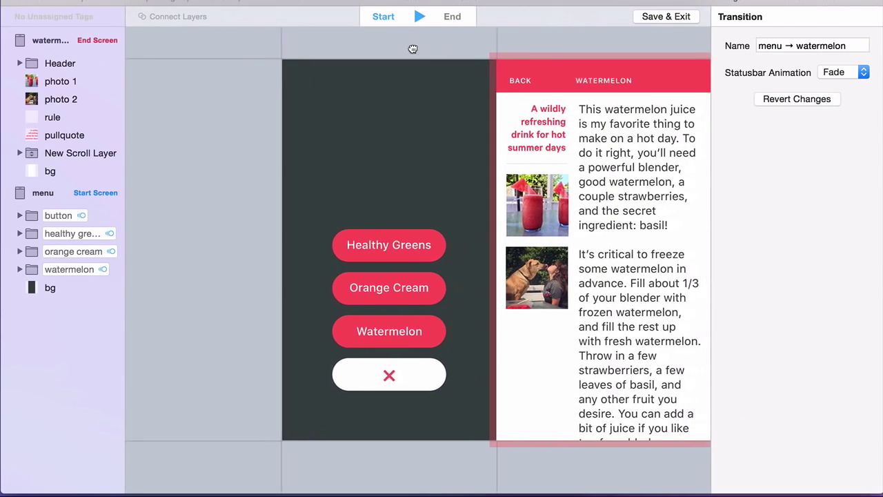
Save and exit the menu-to-watermelon transition, and open the prototype preview
click(666, 17)
click(445, 191)
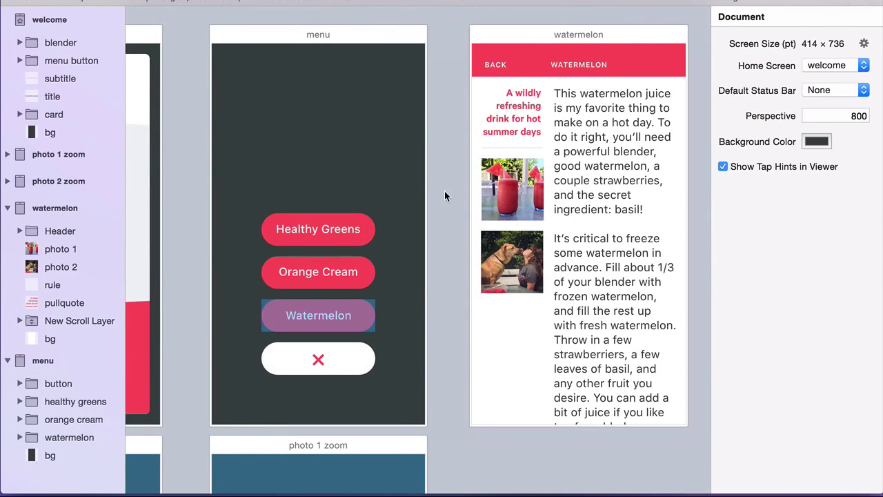
click(866, 5)
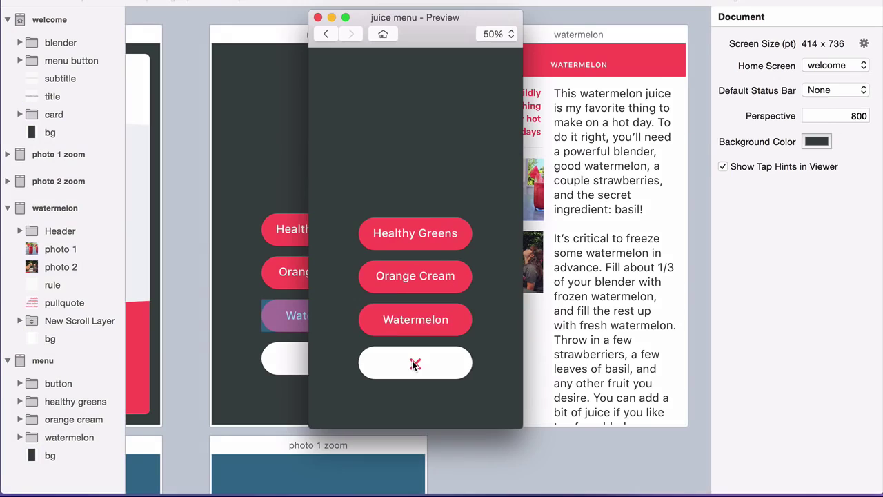
Test the Watermelon button's transition in the preview and close the preview
click(414, 323)
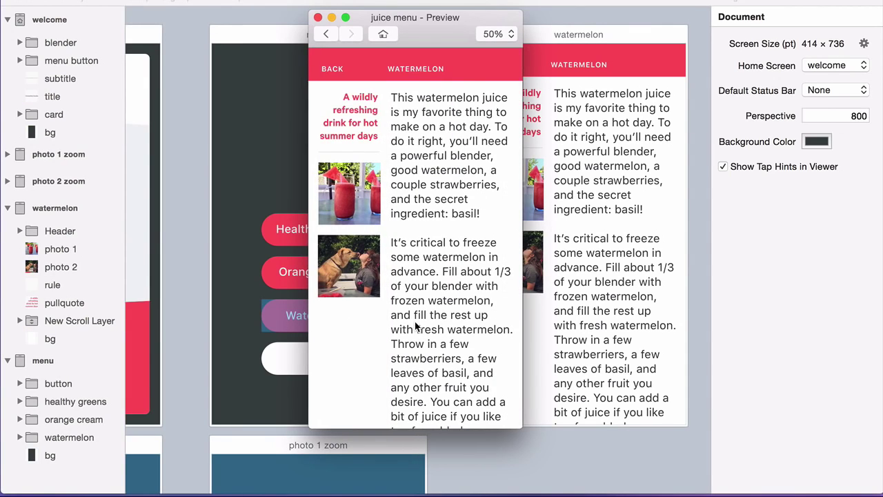
key(super+w)
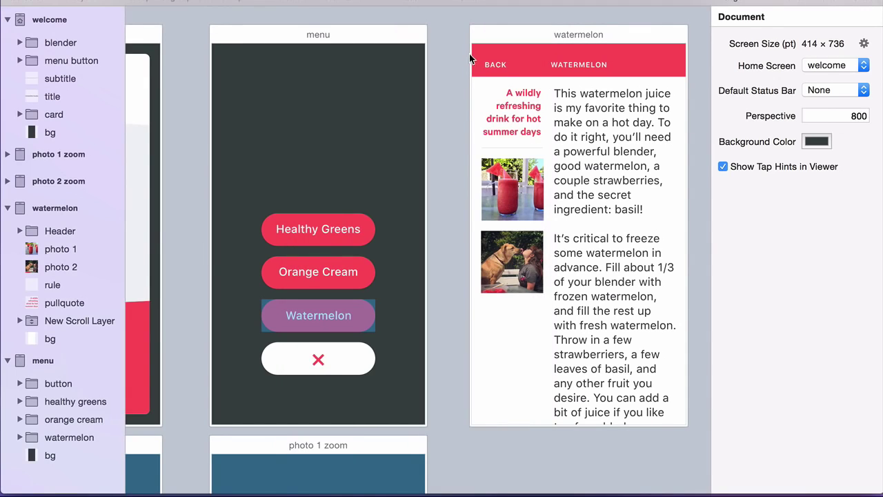
Draw a 59 × 736 link strip along the watermelon screen's left edge to the menu screen, using the menu → watermelon transition reversed
drag(467, 40, 502, 424)
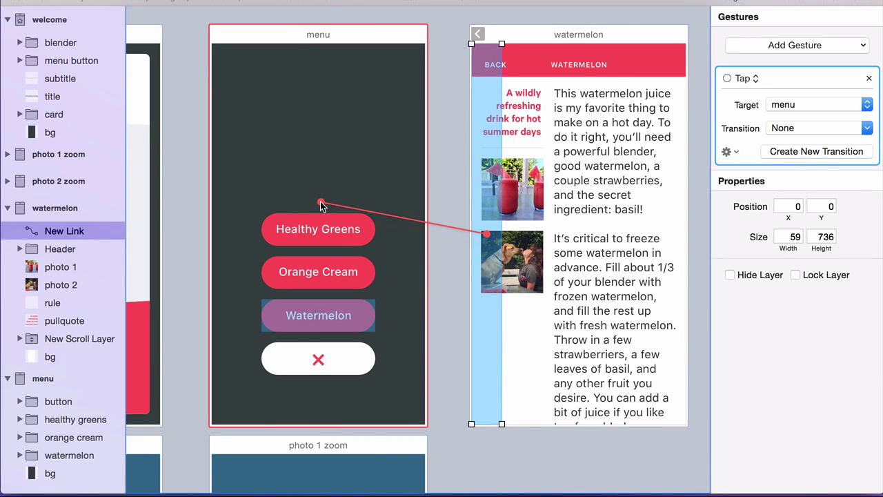
click(321, 203)
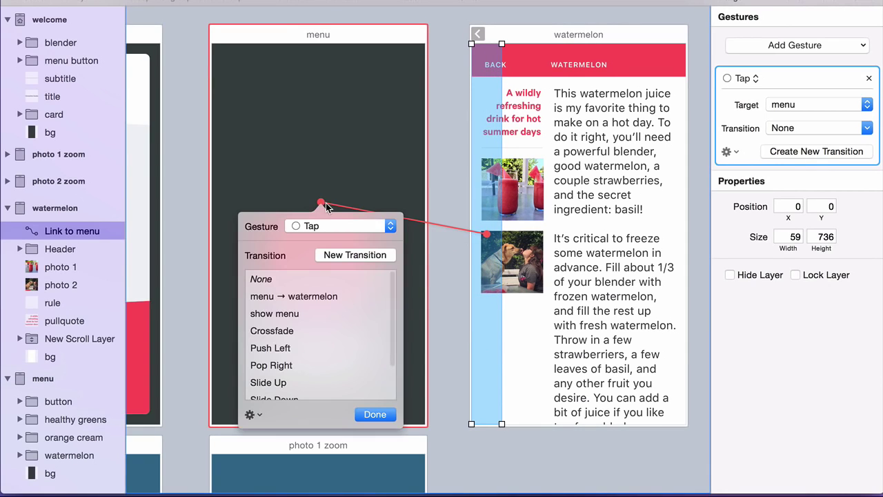
click(318, 297)
click(250, 413)
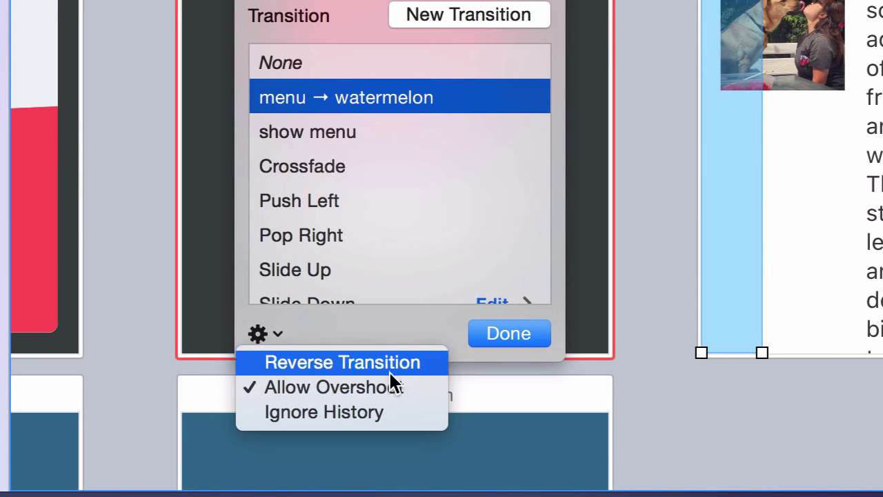
click(402, 364)
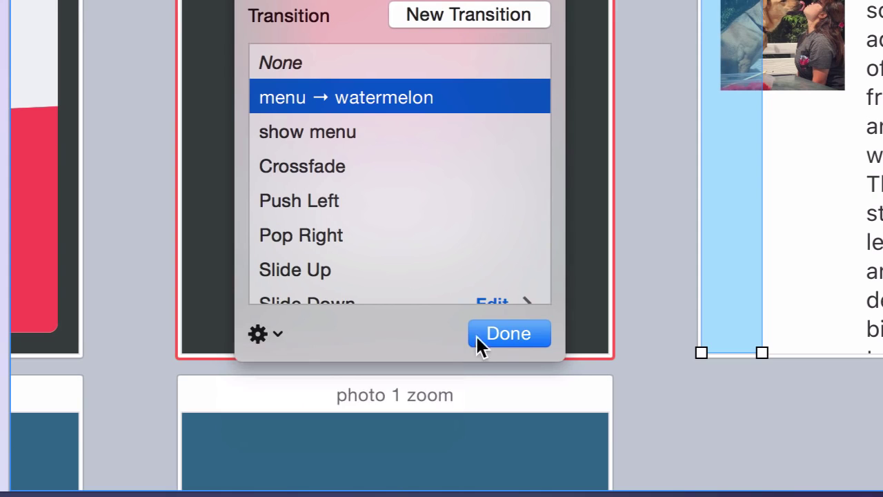
click(523, 334)
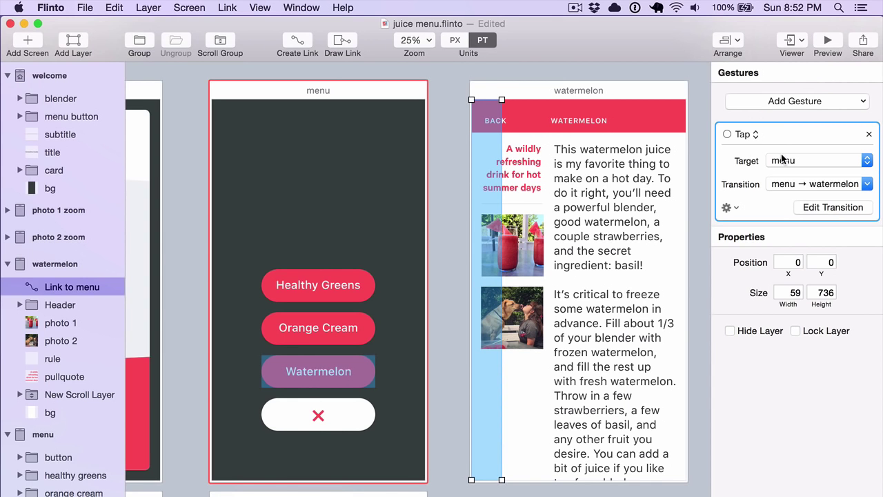
Set the edge strip link's gesture to Right Swipe, and test swiping back to the menu in the preview
click(750, 135)
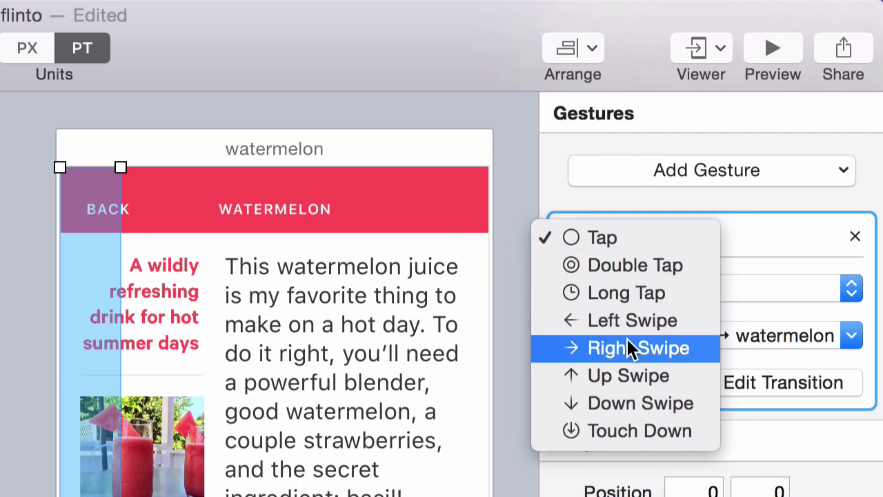
click(754, 186)
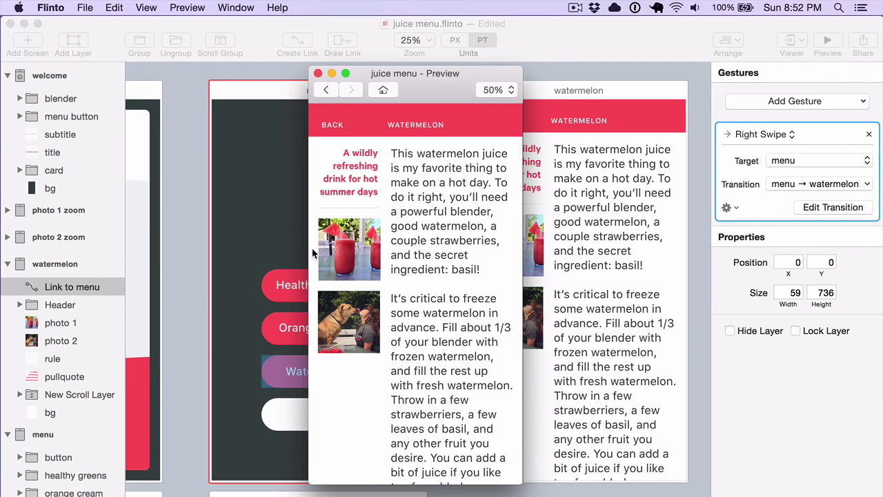
drag(312, 254, 451, 263)
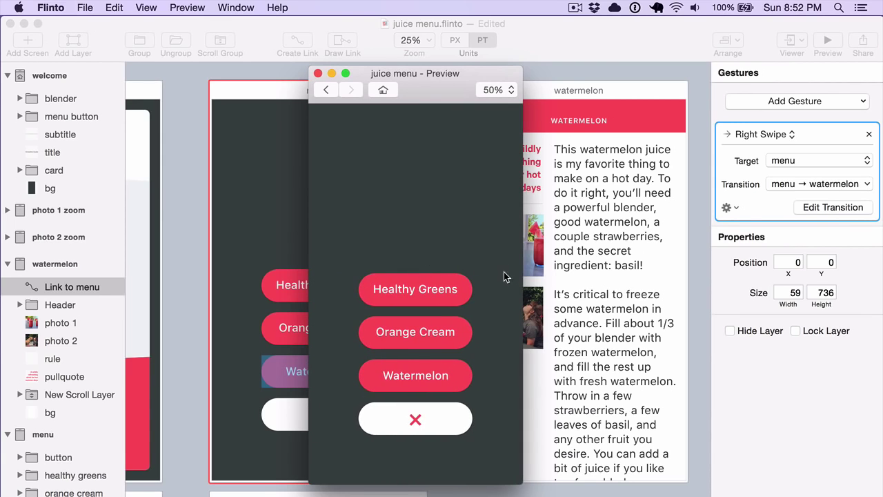
click(408, 389)
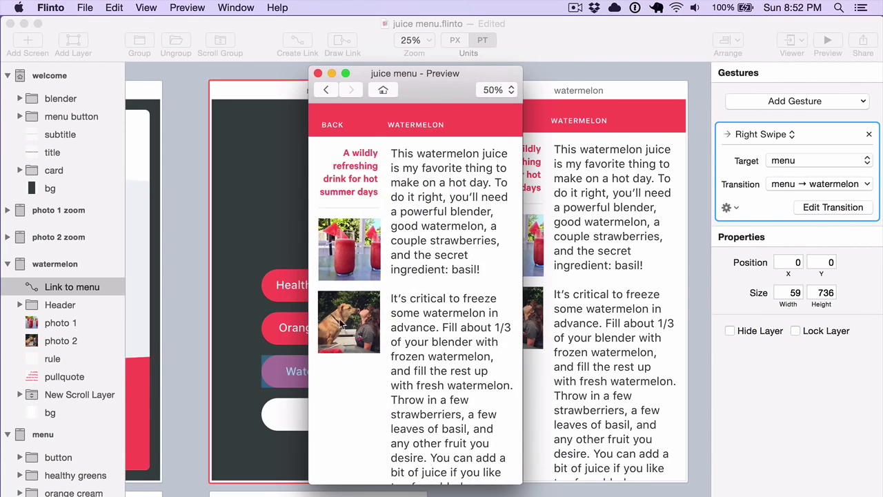
Draw a 113 × 64 tap link over the BACK label to the menu screen, using the menu → watermelon transition reversed
click(457, 101)
mouse_move(524, 126)
mouse_down()
mouse_move(528, 133)
mouse_move(321, 220)
mouse_up()
click(295, 315)
click(255, 433)
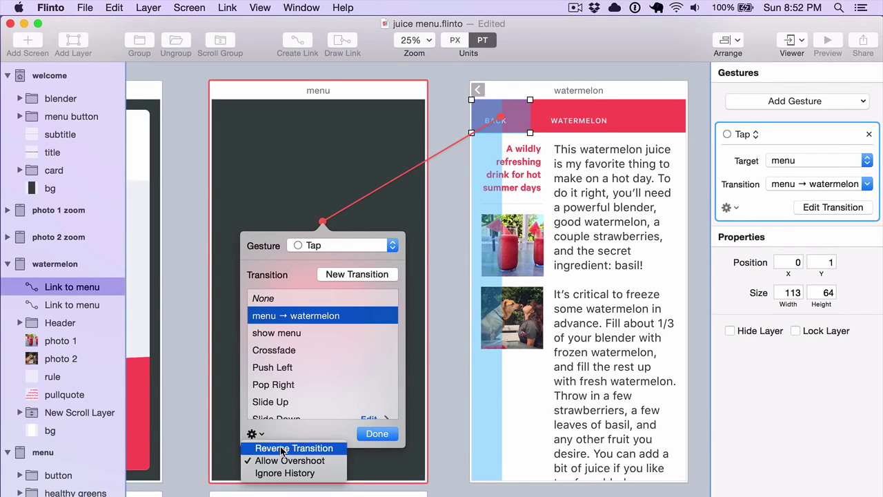
click(377, 434)
click(377, 434)
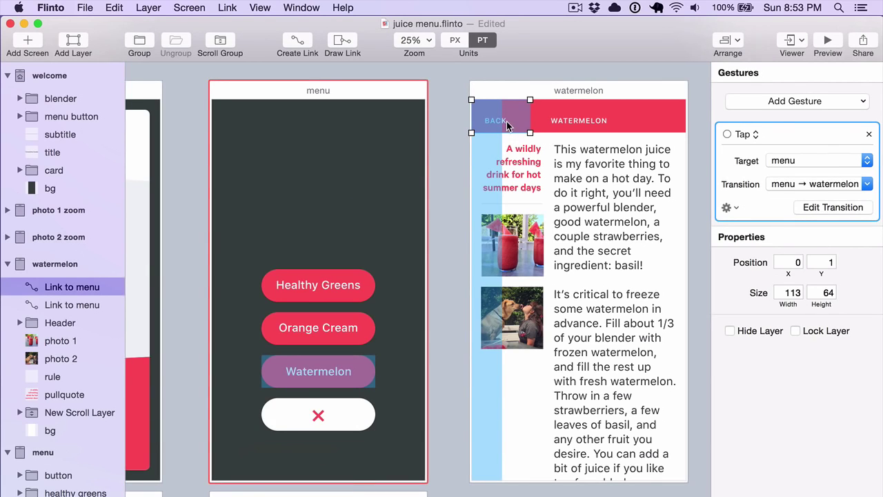
click(447, 160)
Link the Orange Cream button to the watermelon screen and create a new transition for it
click(318, 329)
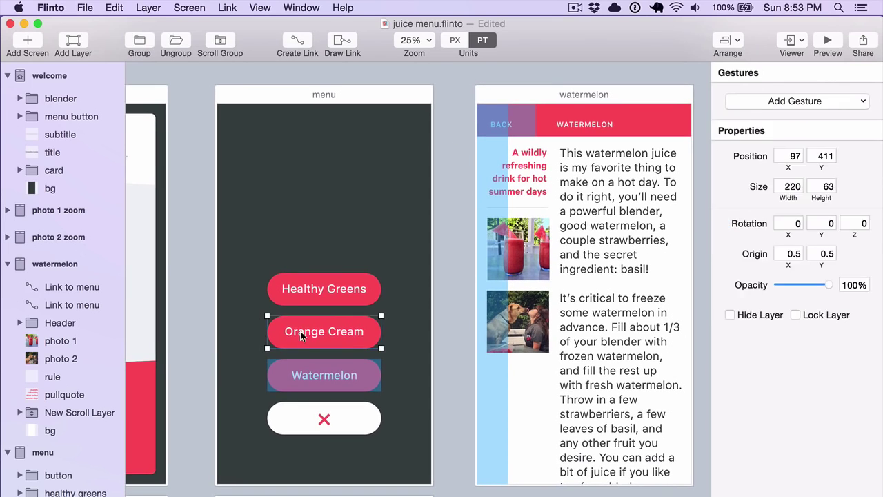
drag(318, 330, 550, 318)
click(563, 133)
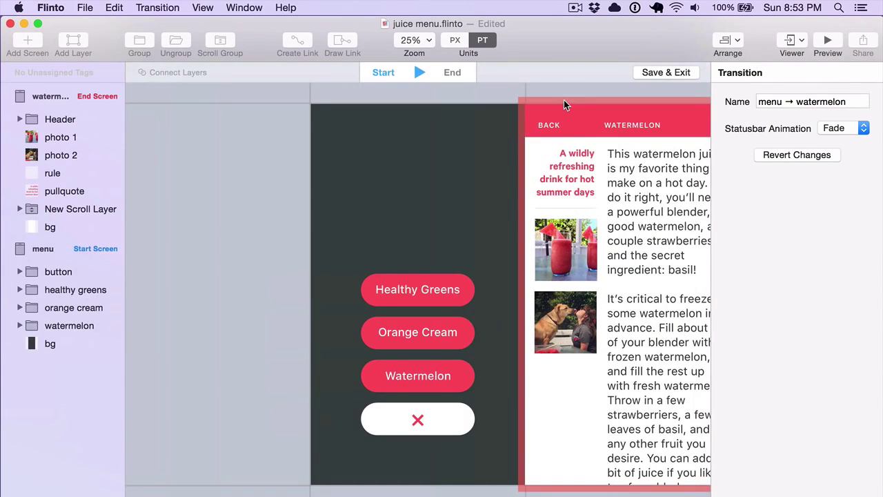
Place the watermelon screen over the menu at position 0, 0 and move it below the menu in the layer order
drag(563, 100, 352, 103)
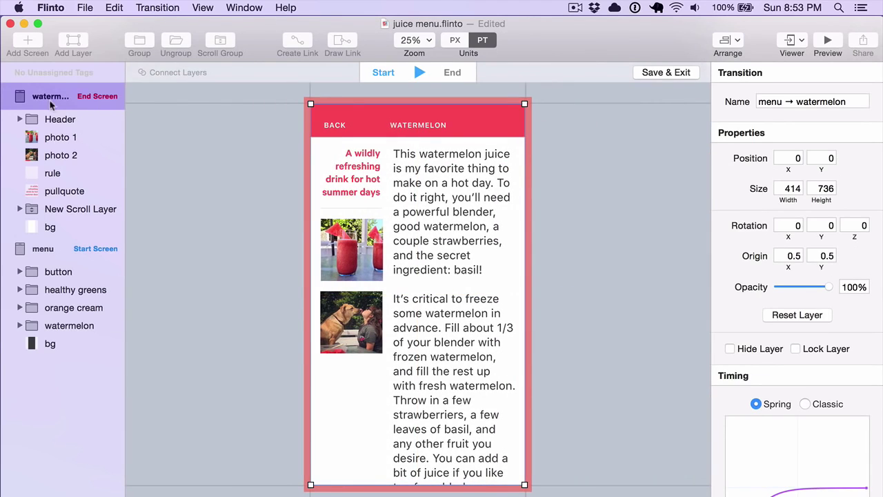
drag(41, 97, 55, 356)
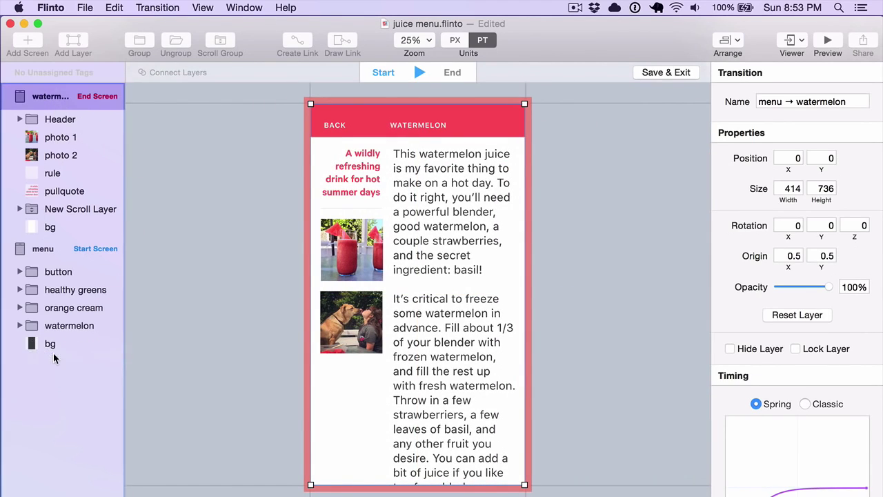
drag(50, 97, 41, 348)
click(567, 165)
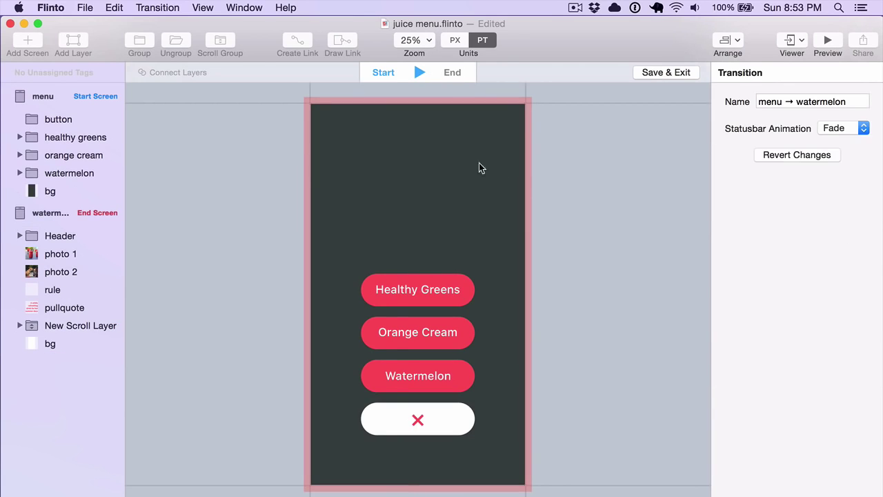
Set the menu background layer's opacity to 0% in the transition's End state
click(479, 165)
click(601, 143)
click(439, 149)
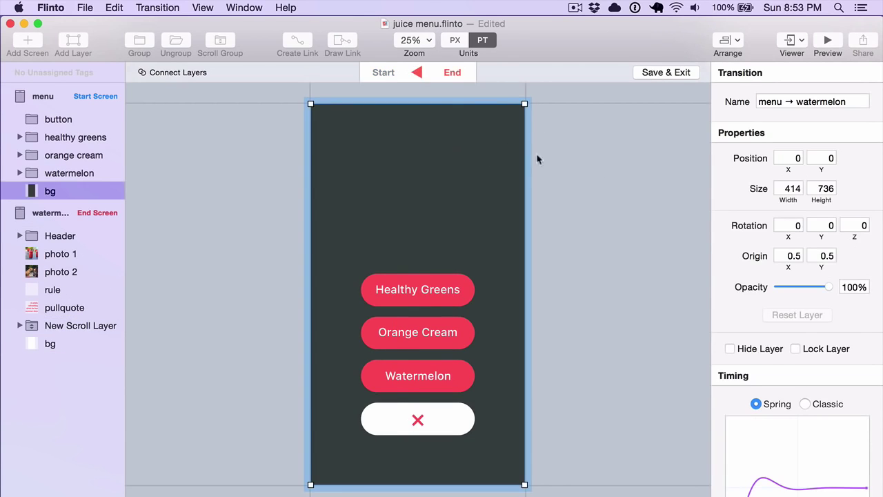
drag(827, 291, 759, 292)
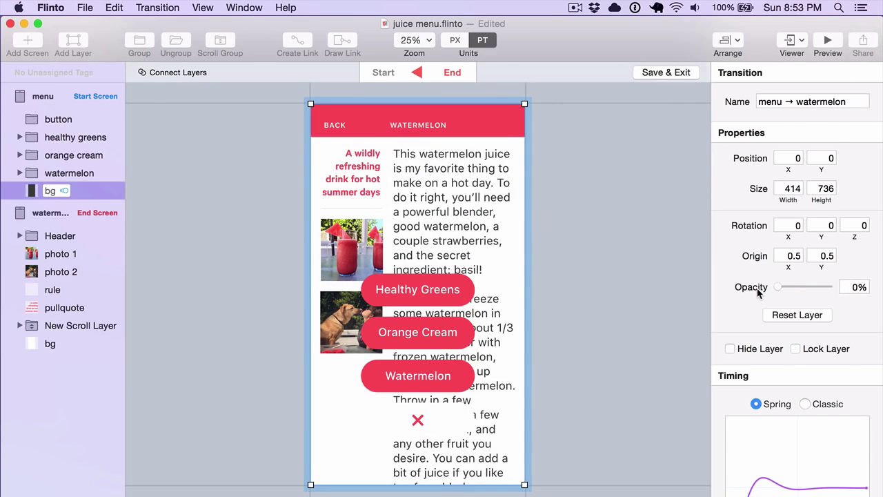
click(603, 271)
Move the X and Orange Cream buttons off-screen to the right, and Watermelon and Healthy Greens off-screen to the left at about X -237
click(416, 419)
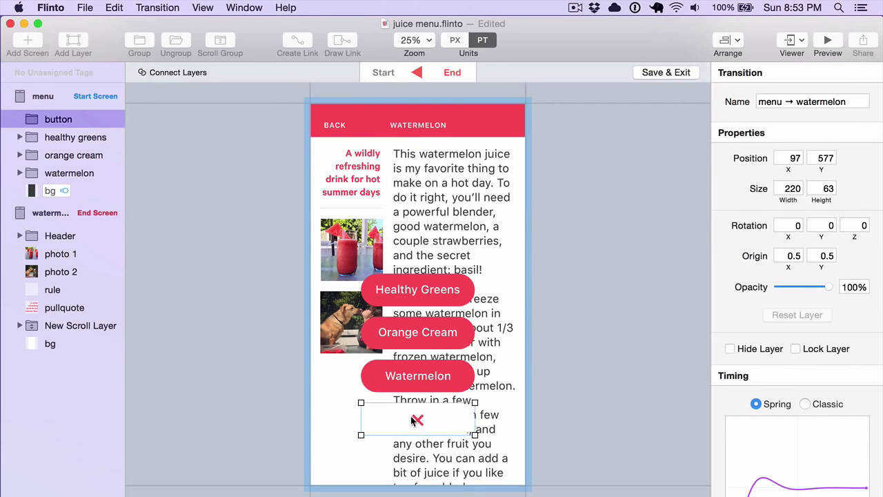
drag(412, 421, 607, 426)
drag(452, 378, 279, 378)
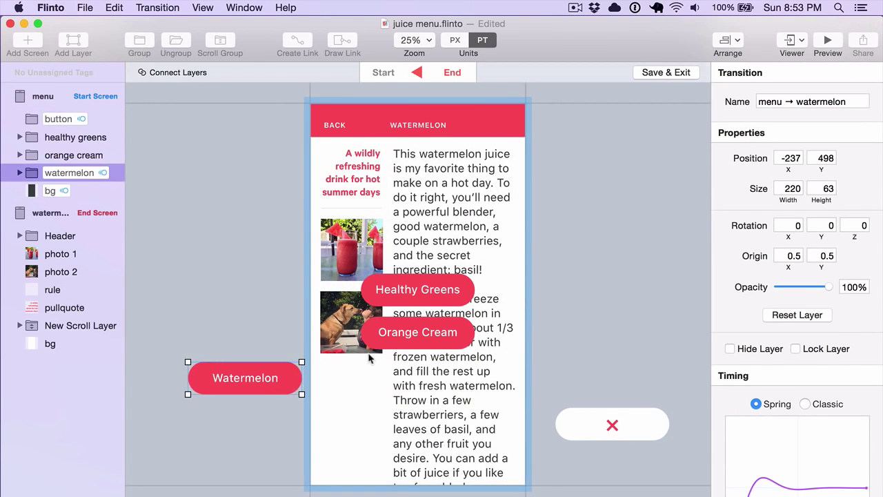
mouse_move(396, 338)
mouse_down()
mouse_move(507, 316)
mouse_move(605, 276)
mouse_up()
drag(442, 290, 269, 201)
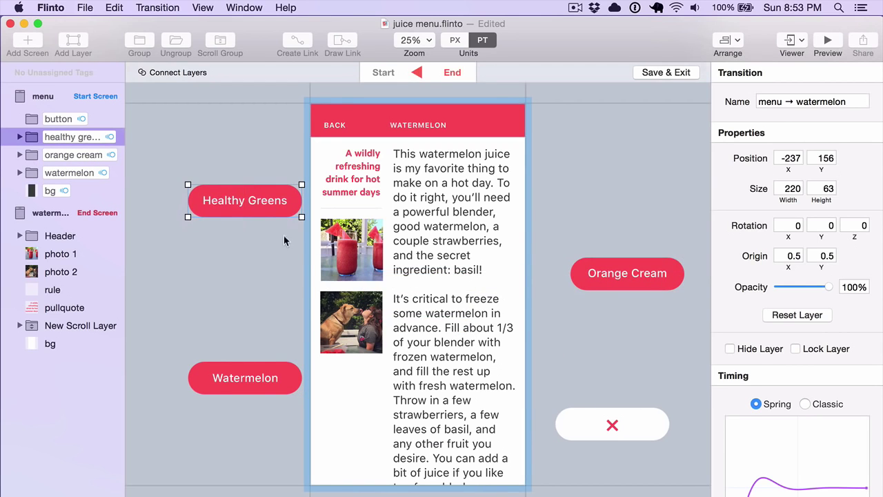
click(294, 245)
Shrink the watermelon screen in the transition's Start state and play the transition
click(459, 100)
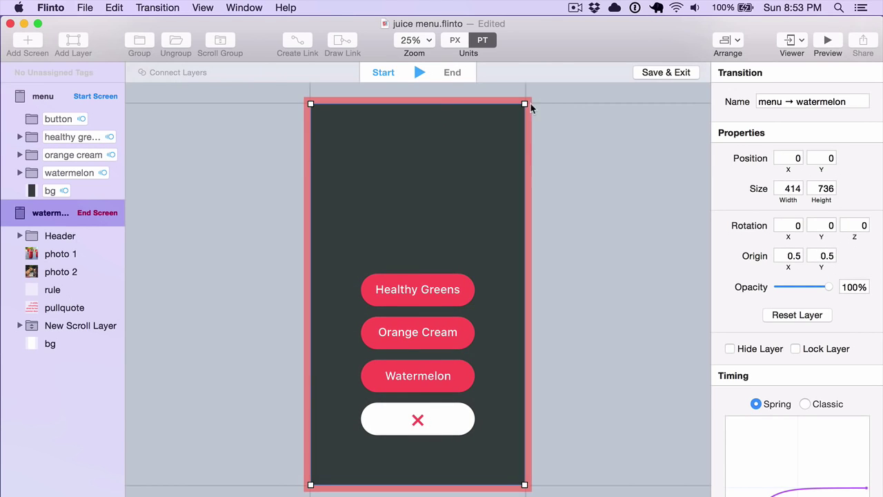
drag(524, 103, 488, 137)
click(607, 136)
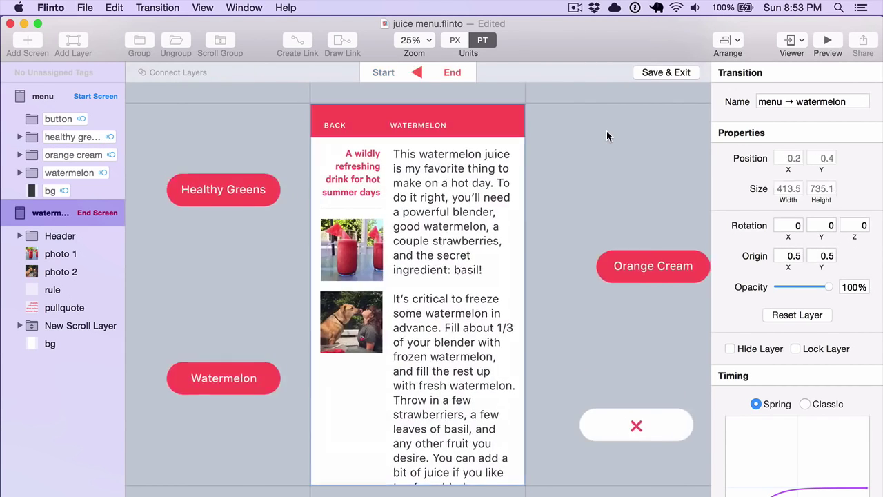
Save and exit the transition, then test the Orange Cream button and the right swipe back in the preview
click(658, 73)
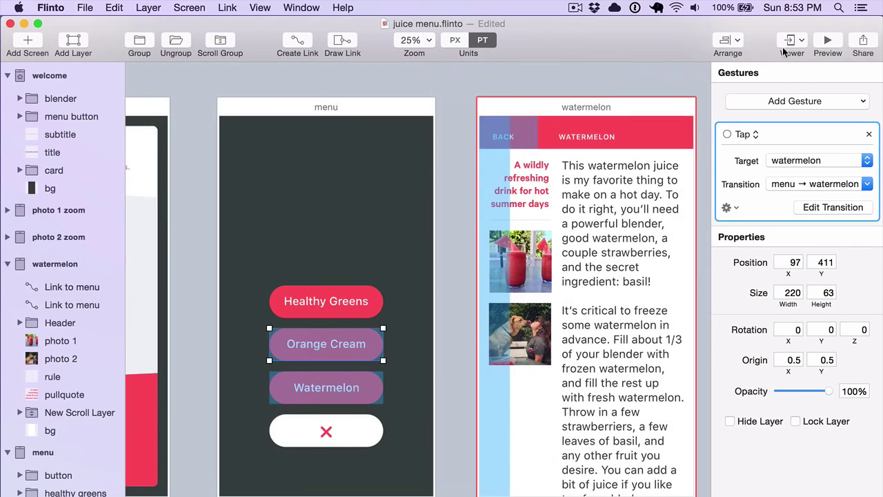
click(827, 41)
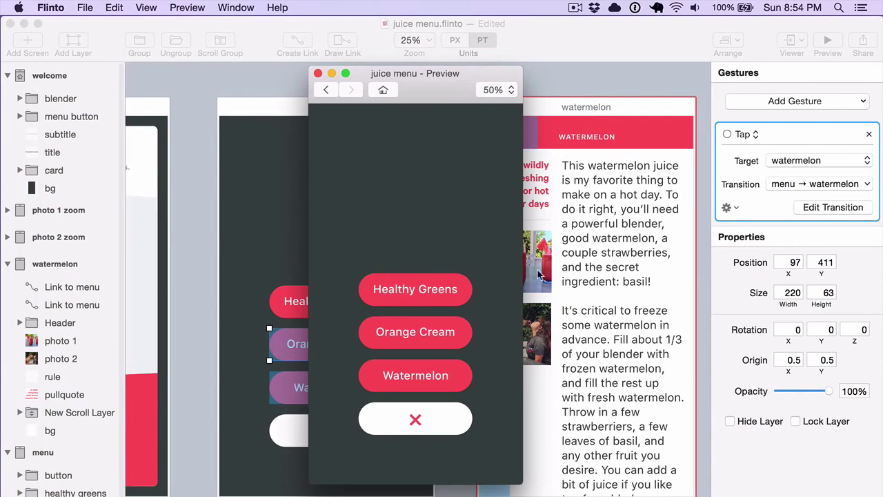
click(425, 336)
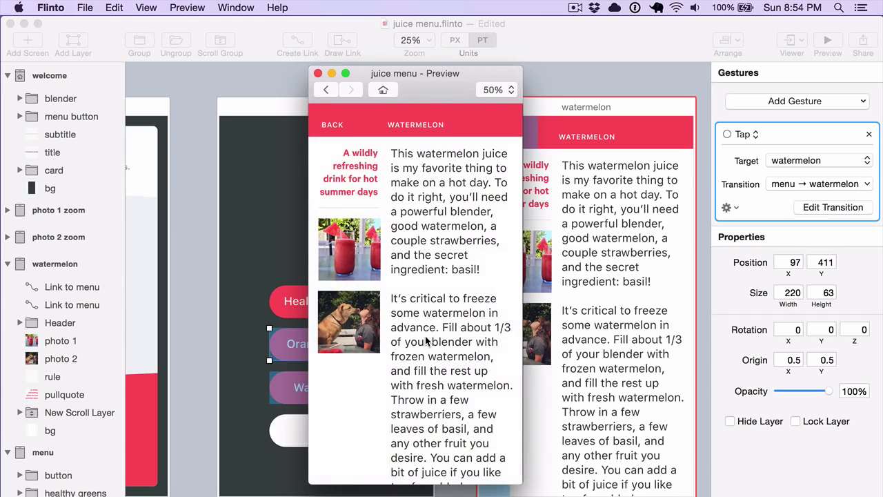
drag(313, 155, 539, 152)
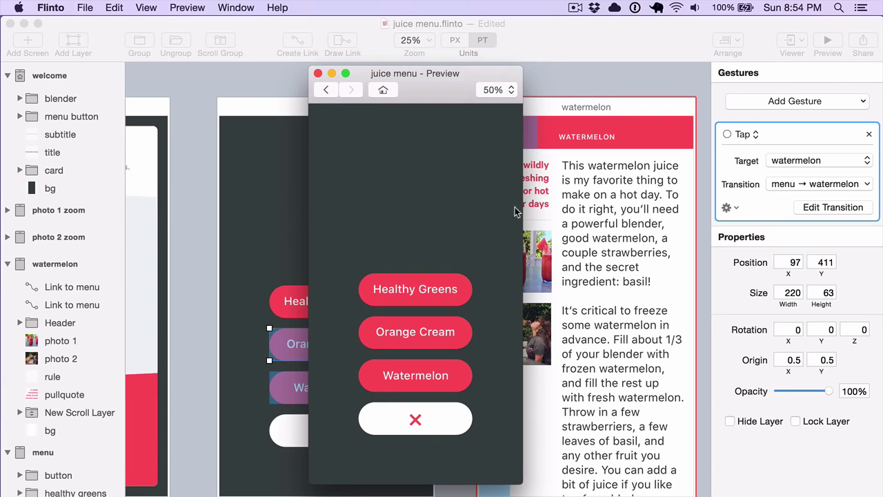
Change the target of the watermelon screen's right-swipe edge link to Back Link
click(505, 237)
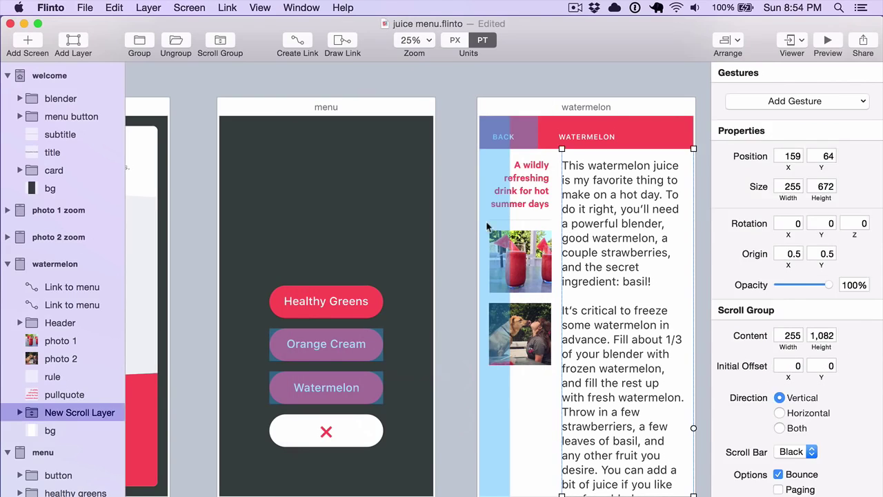
click(485, 227)
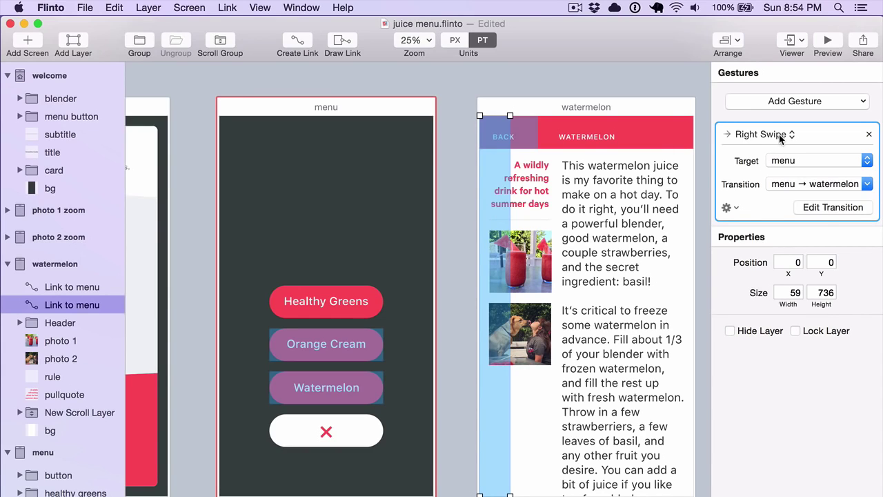
drag(489, 182, 490, 113)
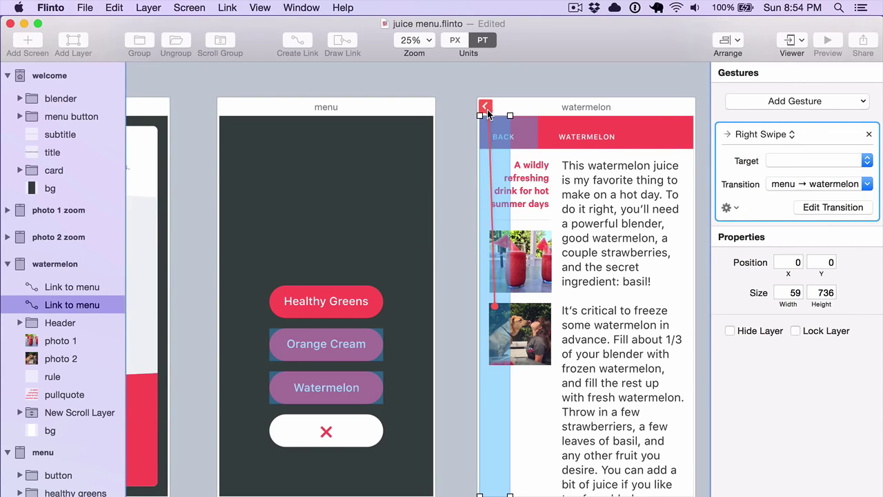
Preview the prototype and test swiping back to the menu after opening the watermelon screen from both Orange Cream and Watermelon
key(super+p)
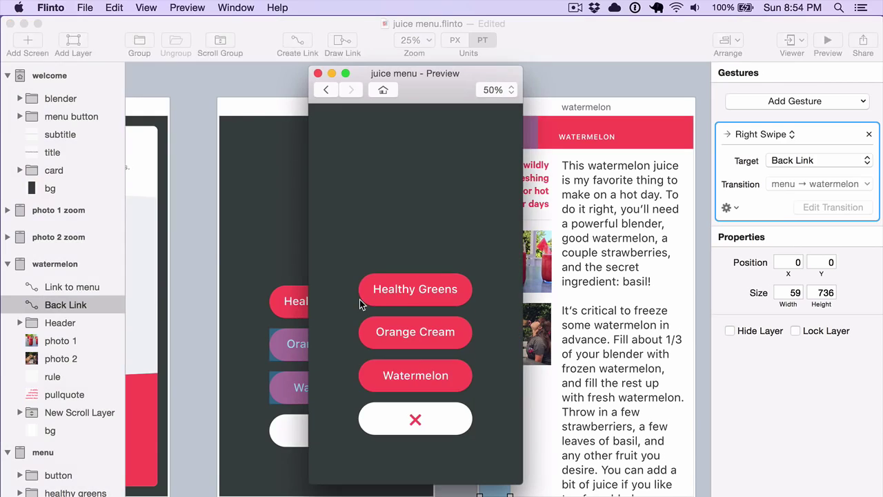
click(408, 335)
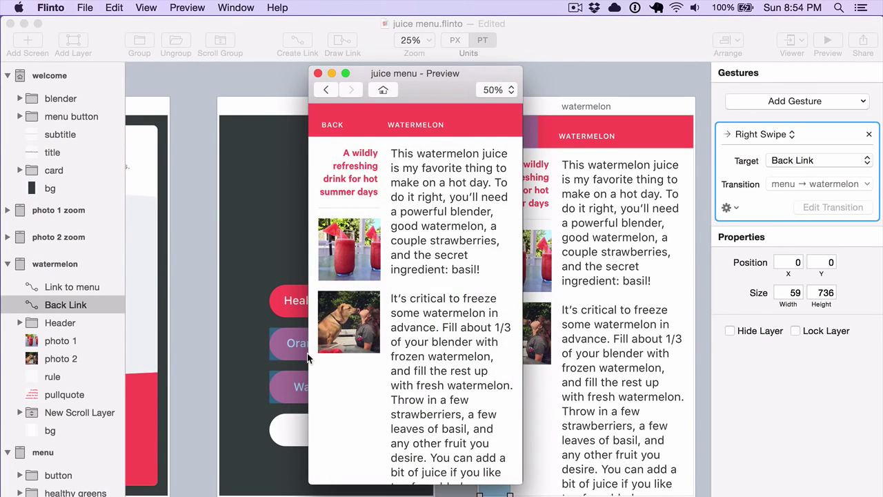
drag(314, 358, 501, 353)
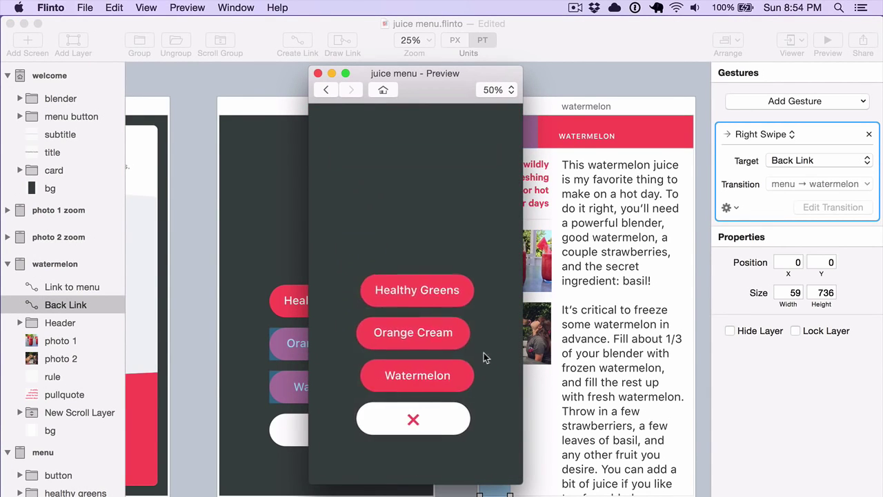
click(420, 378)
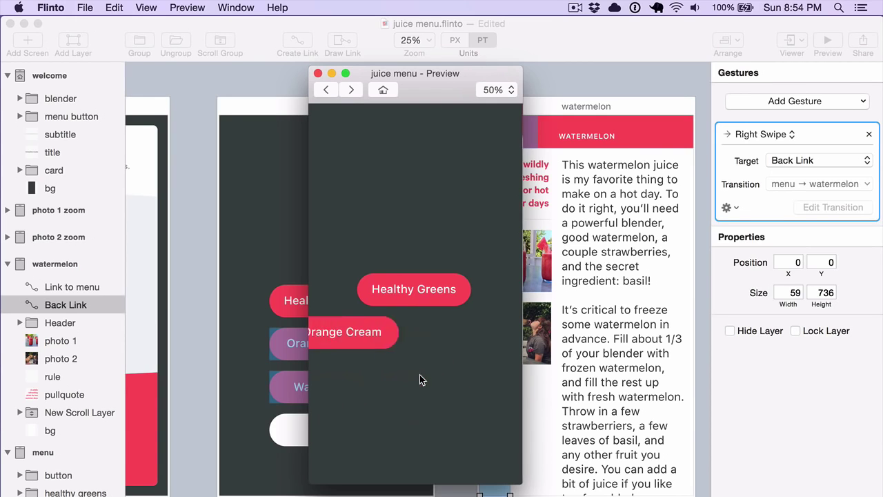
drag(314, 378, 542, 365)
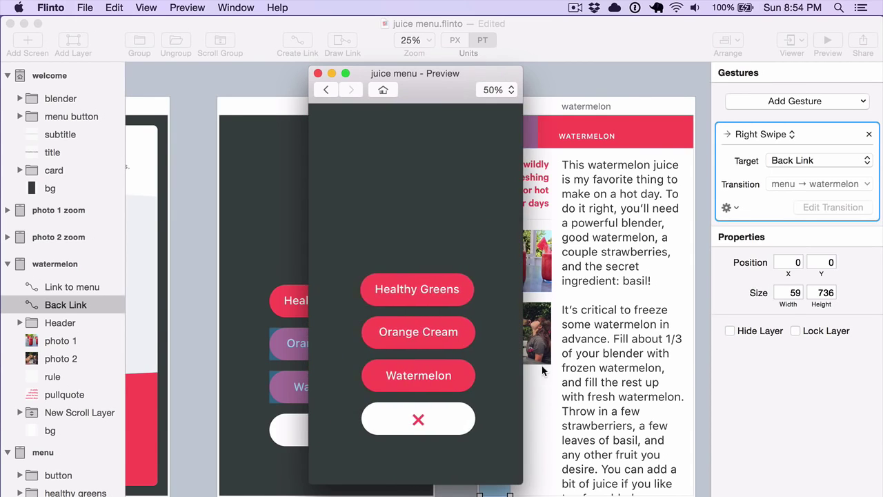
click(427, 337)
drag(360, 325, 520, 322)
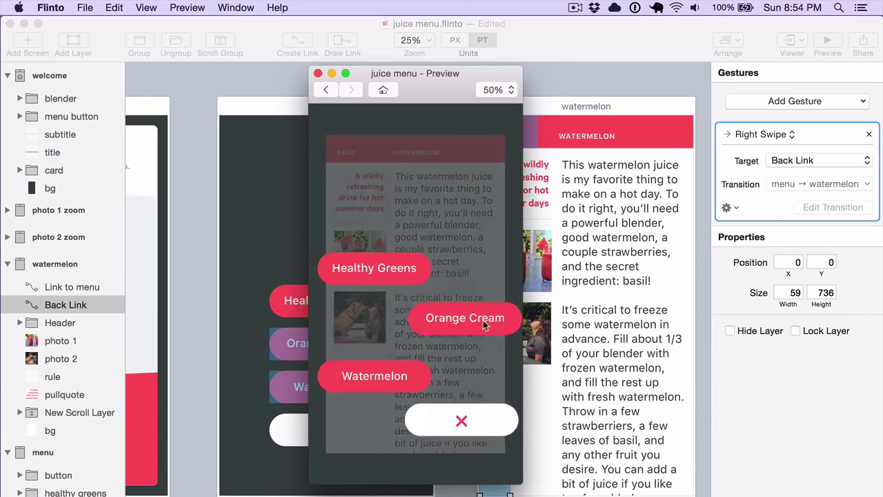